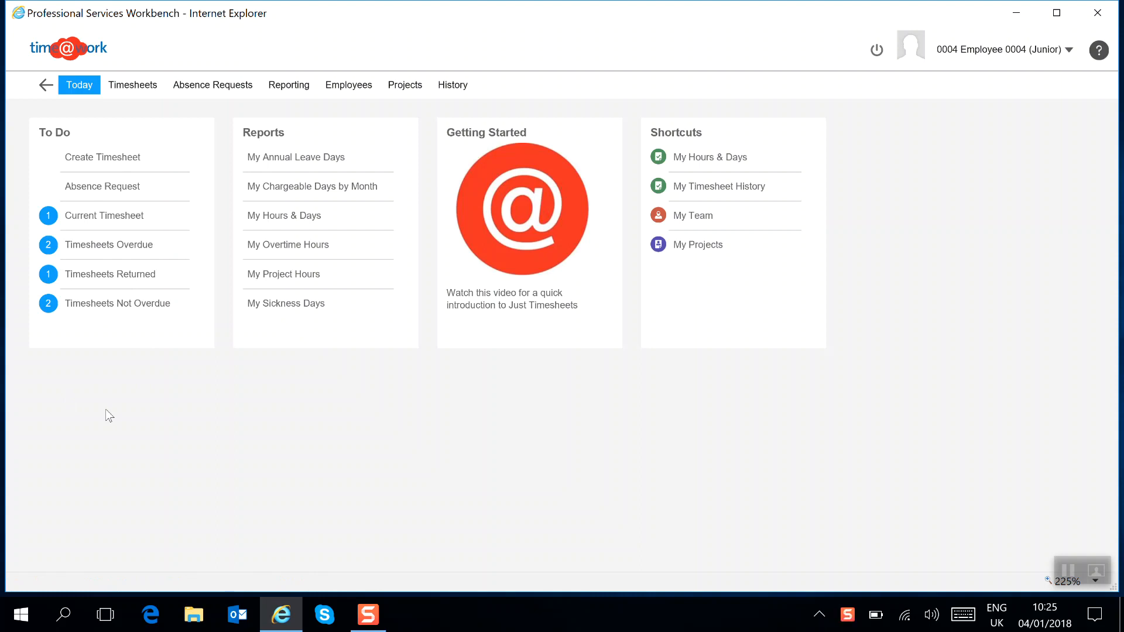
Generate a new timesheet for week 2018004
{"action": "left_click", "coordinate": [108, 165]}
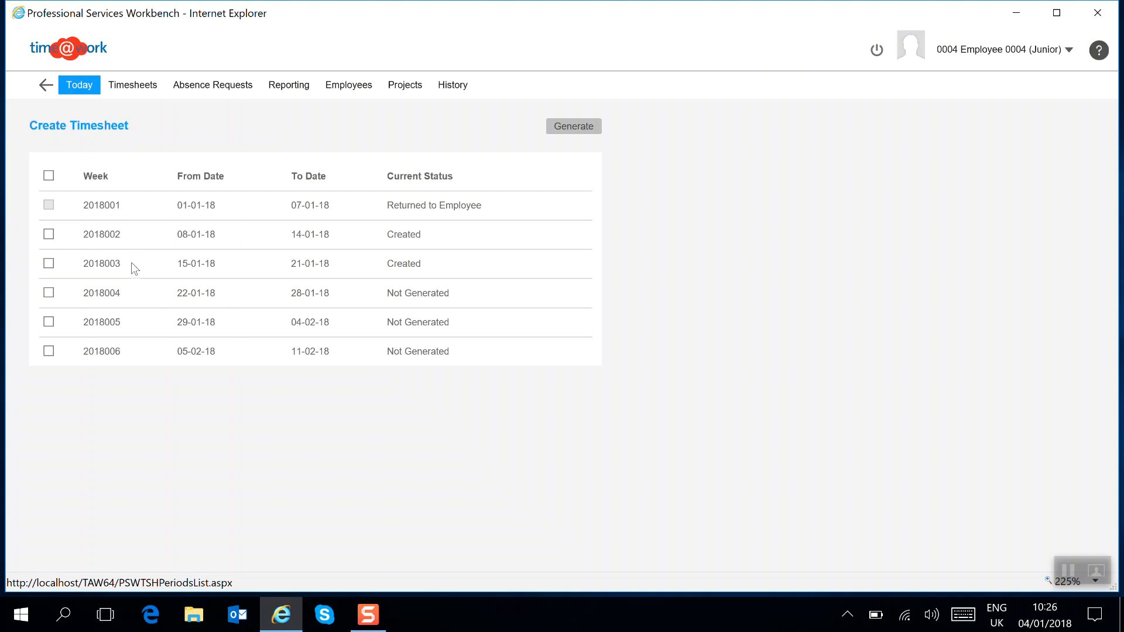
{"action": "left_click", "coordinate": [50, 294]}
{"action": "left_click", "coordinate": [572, 128]}
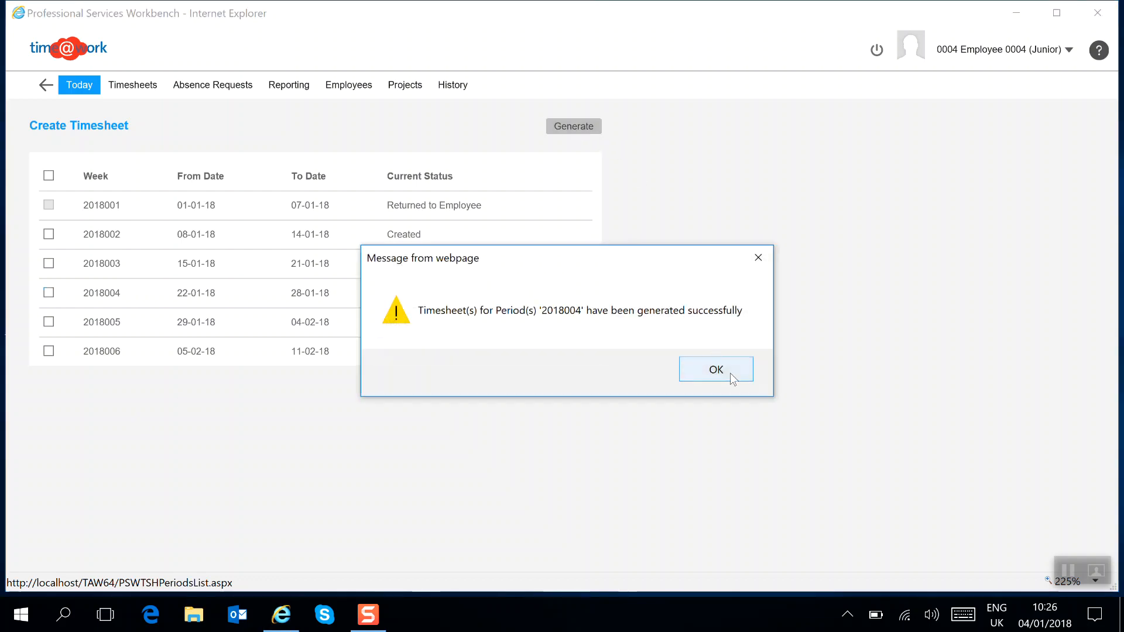
{"action": "left_click", "coordinate": [730, 374]}
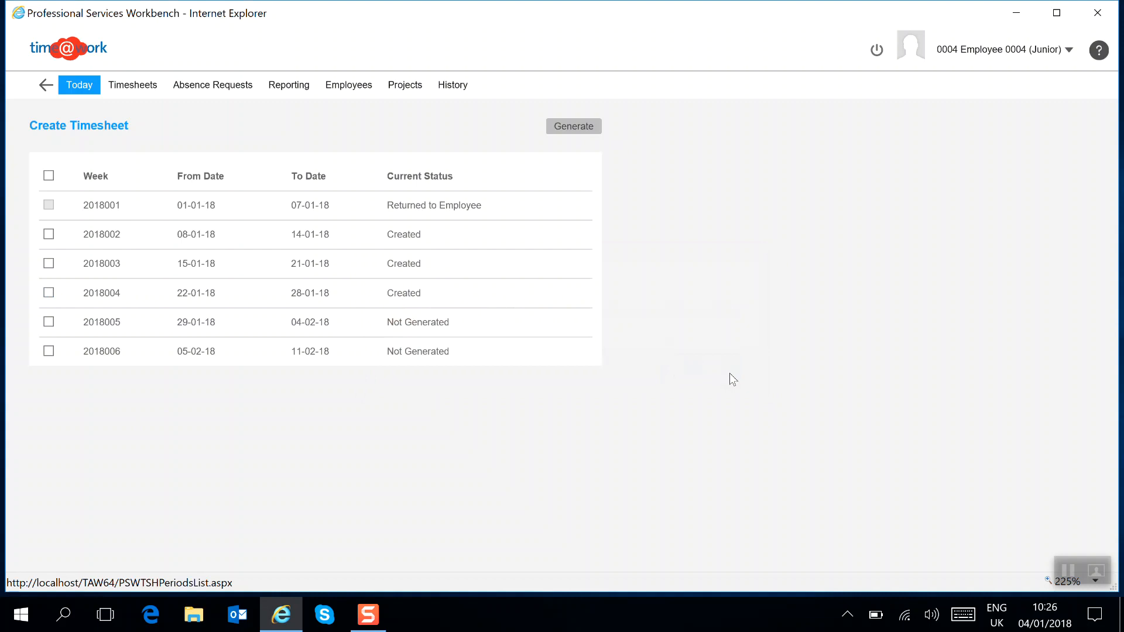
{"action": "left_click", "coordinate": [70, 88]}
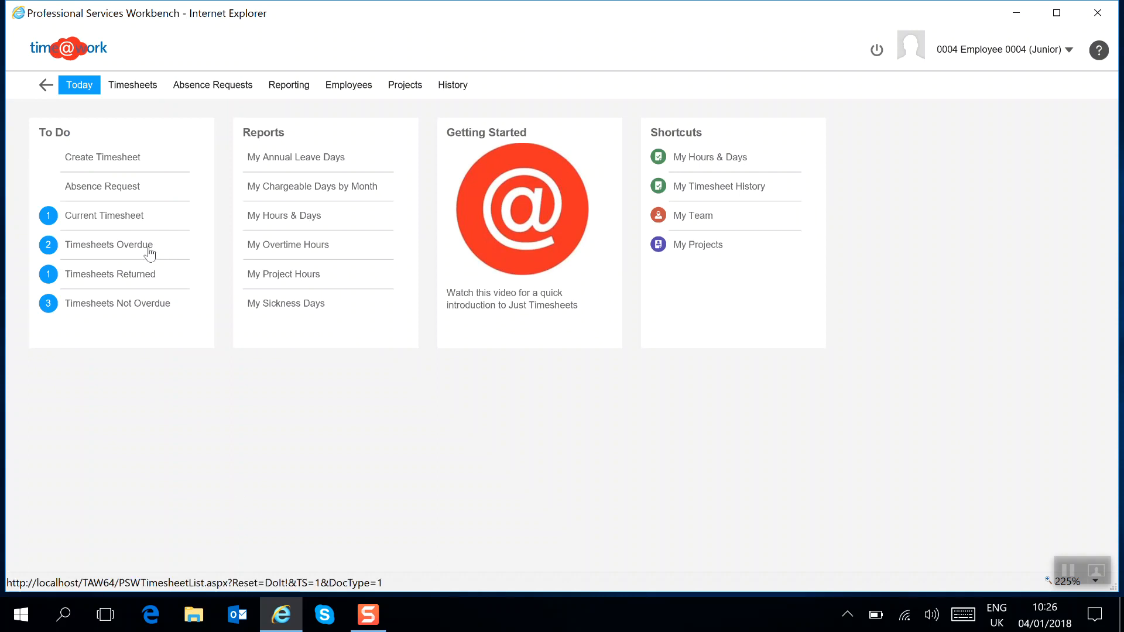
{"action": "left_click", "coordinate": [128, 246]}
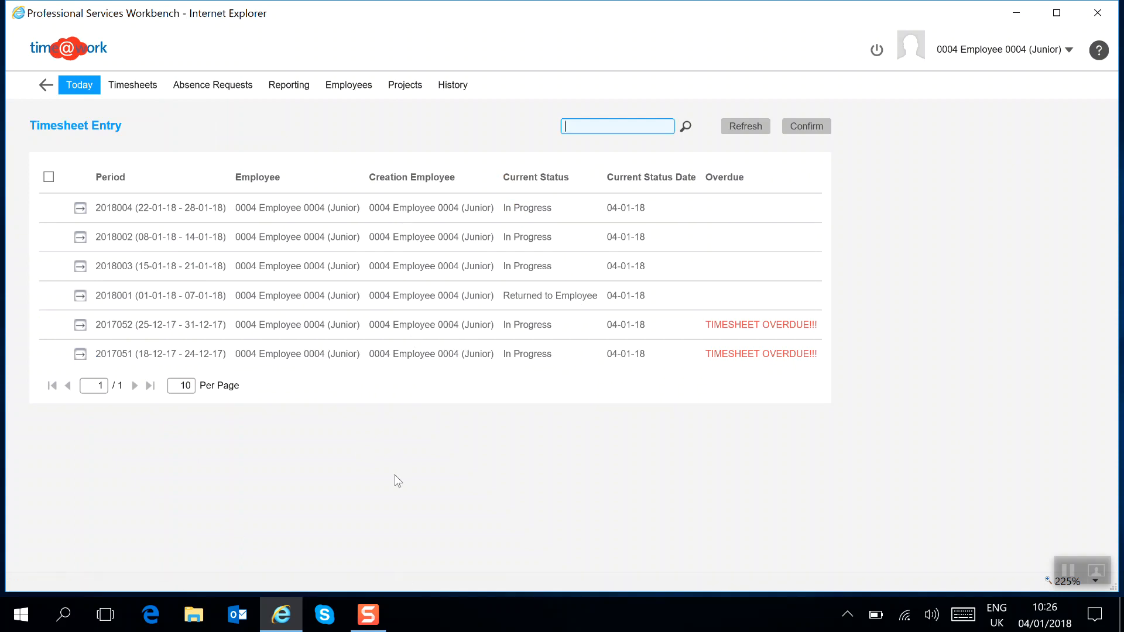
{"action": "left_click", "coordinate": [80, 355]}
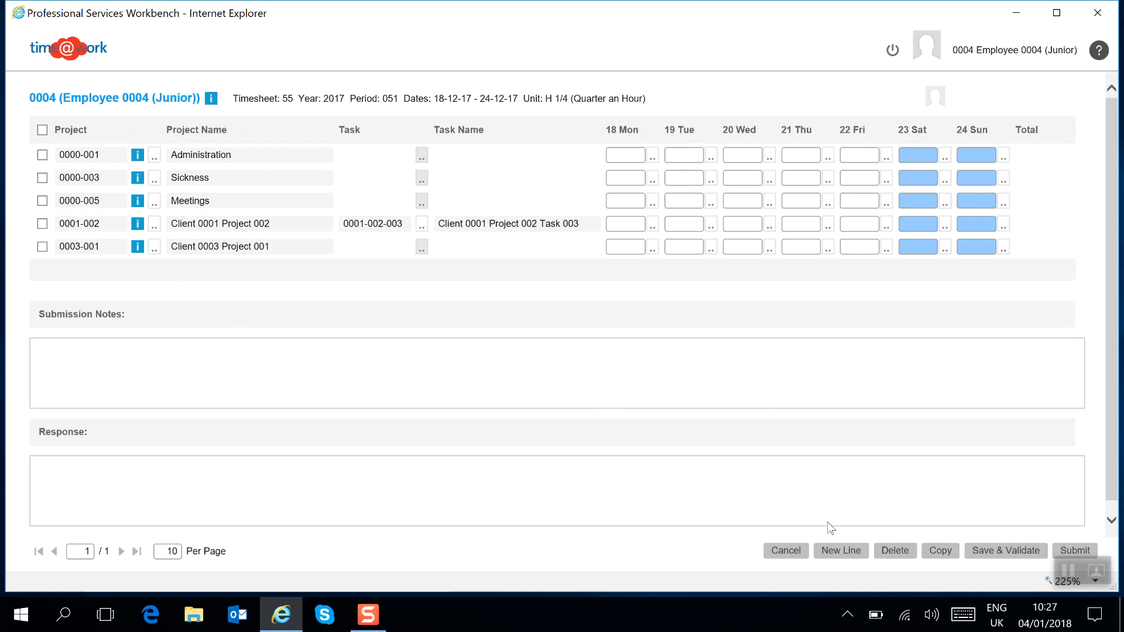
Start a new timesheet line and explore the project list by searching names for 001 and viewing the recent projects
{"action": "left_click", "coordinate": [840, 551]}
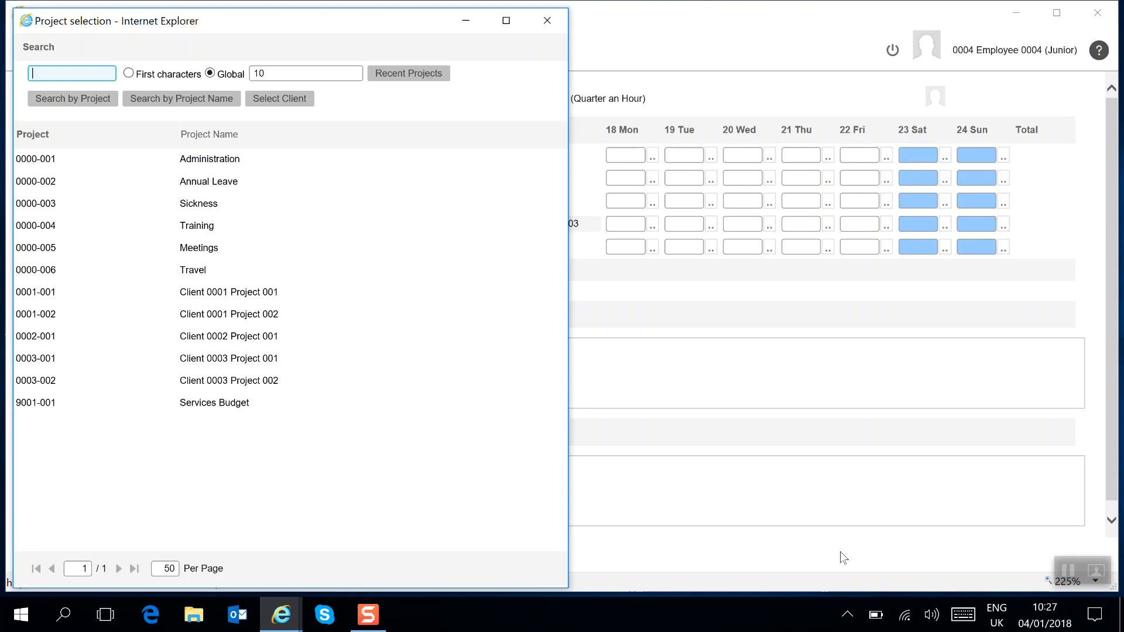
{"action": "left_click", "coordinate": [67, 73]}
{"action": "type", "text": "001"}
{"action": "left_click", "coordinate": [165, 104]}
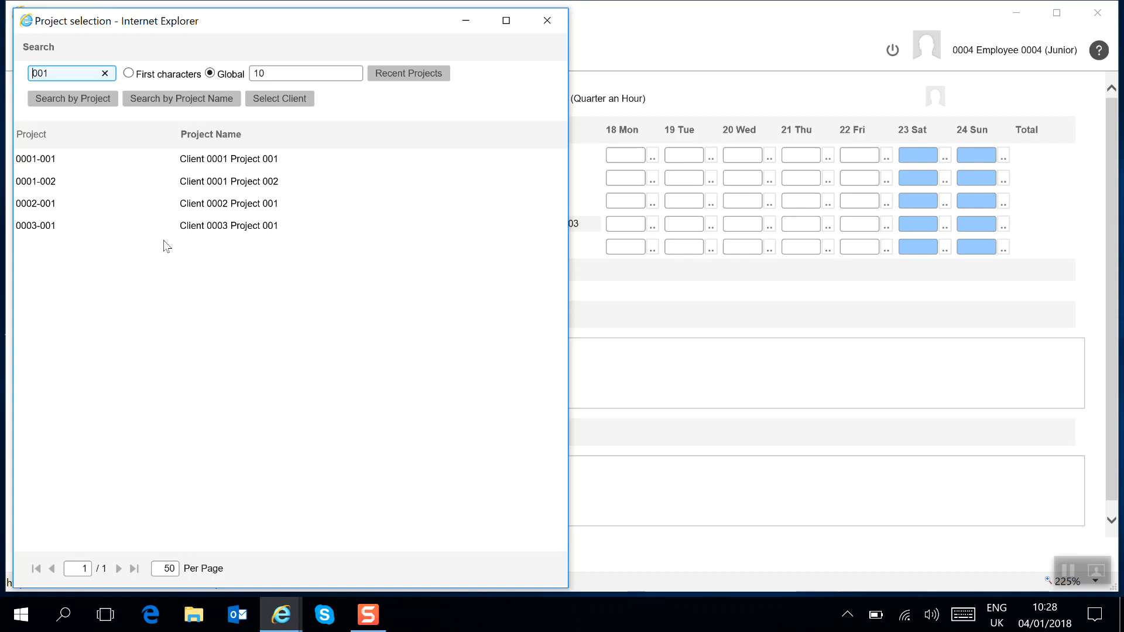
{"action": "left_click", "coordinate": [105, 73]}
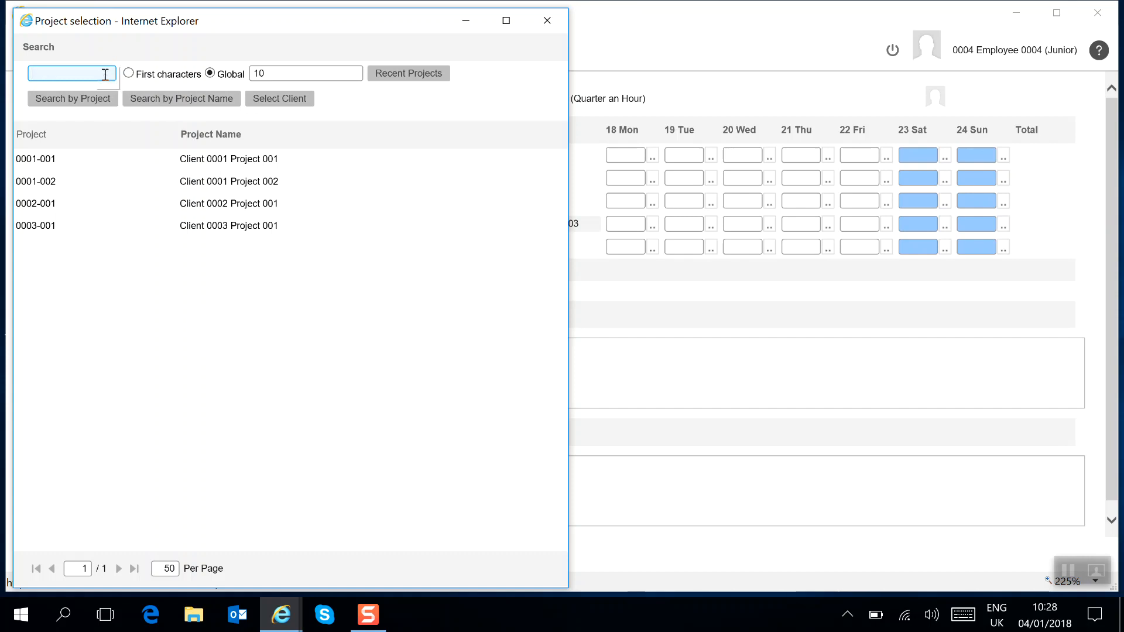
{"action": "left_click", "coordinate": [164, 96]}
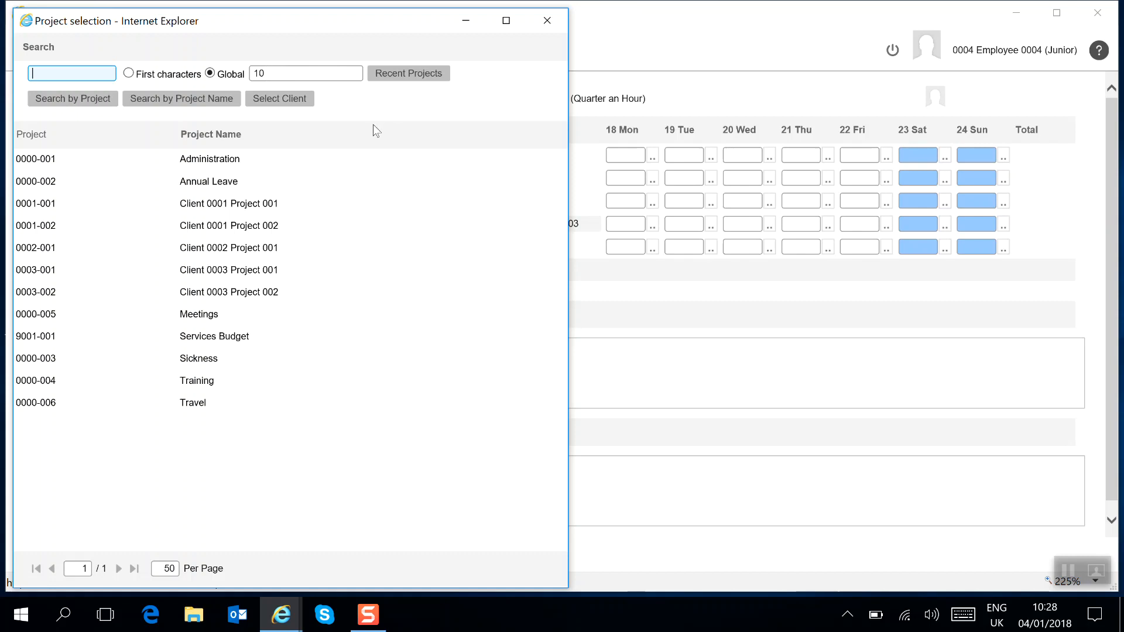
{"action": "left_click", "coordinate": [412, 76]}
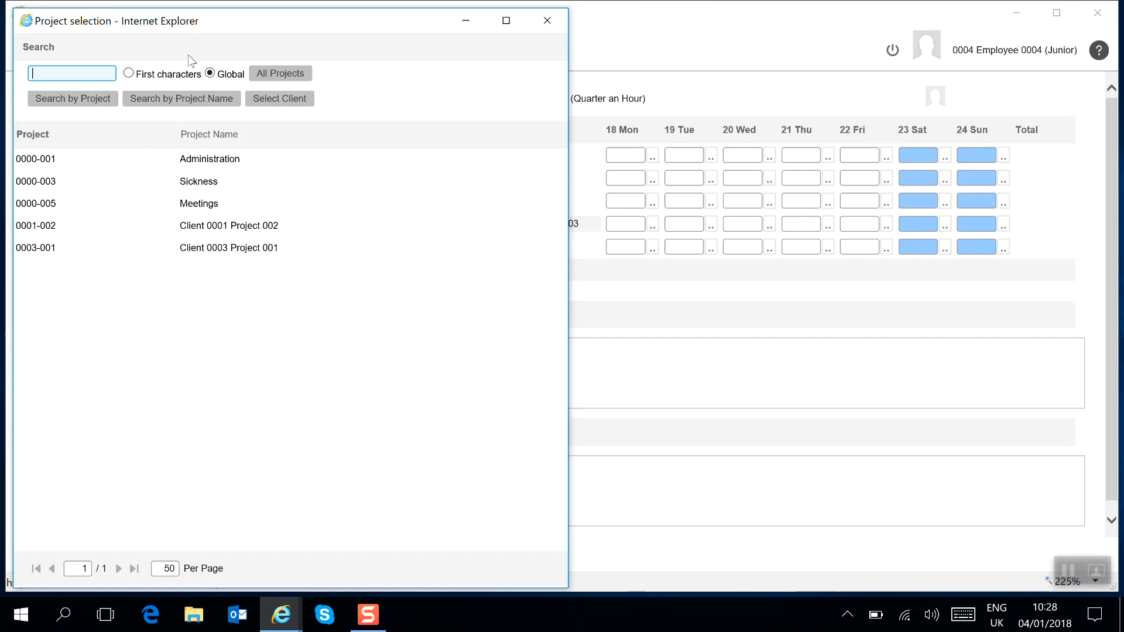
{"action": "left_click", "coordinate": [303, 72]}
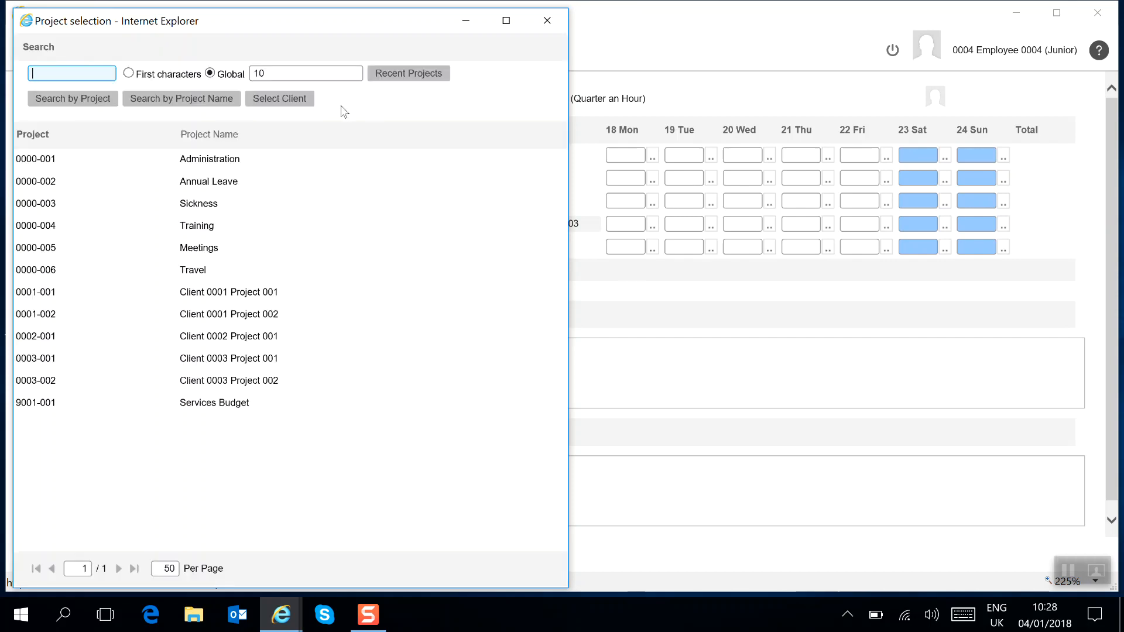
Select client 0001 and choose project 0001-002 (Client 0001 Project 002) for the new timesheet line
{"action": "left_click", "coordinate": [281, 99]}
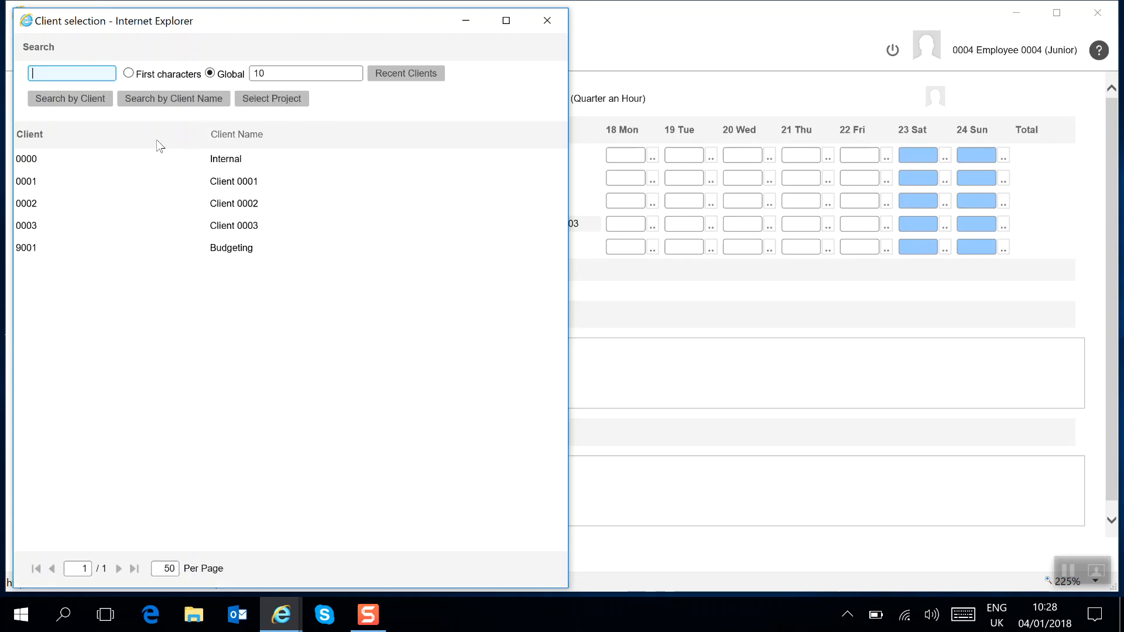
{"action": "left_click", "coordinate": [27, 181]}
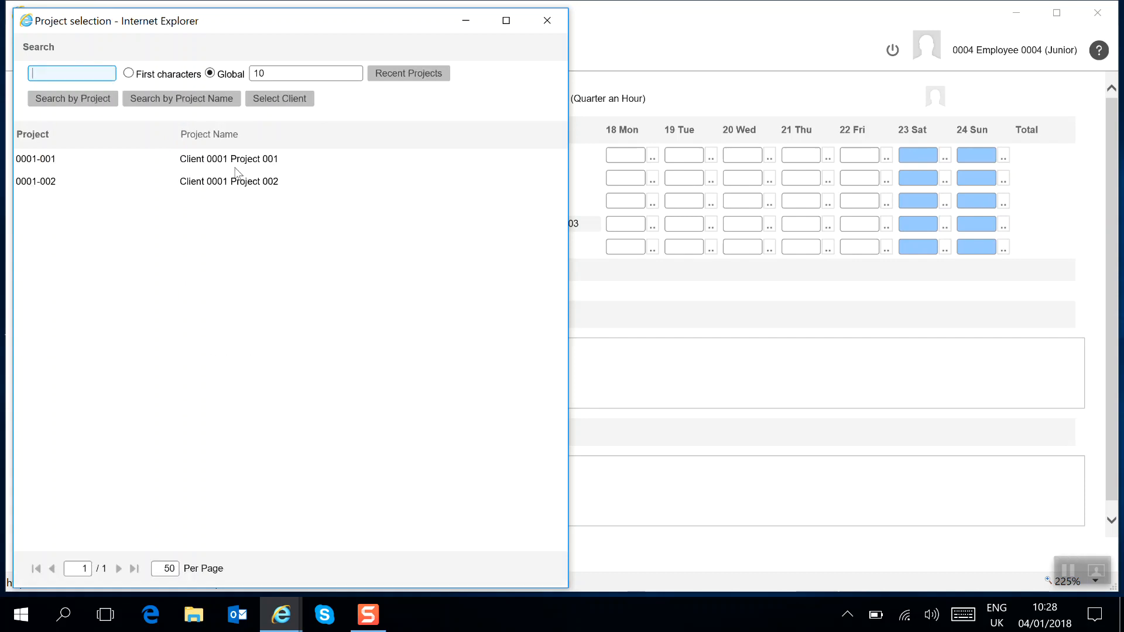
{"action": "left_click", "coordinate": [206, 185]}
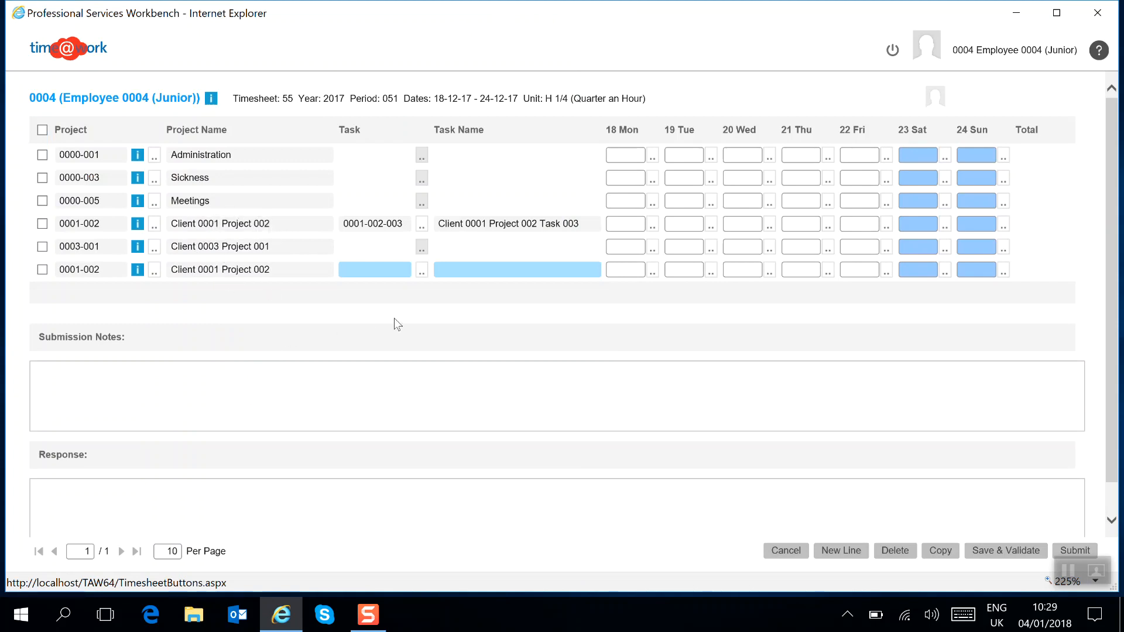
{"action": "left_click", "coordinate": [421, 271]}
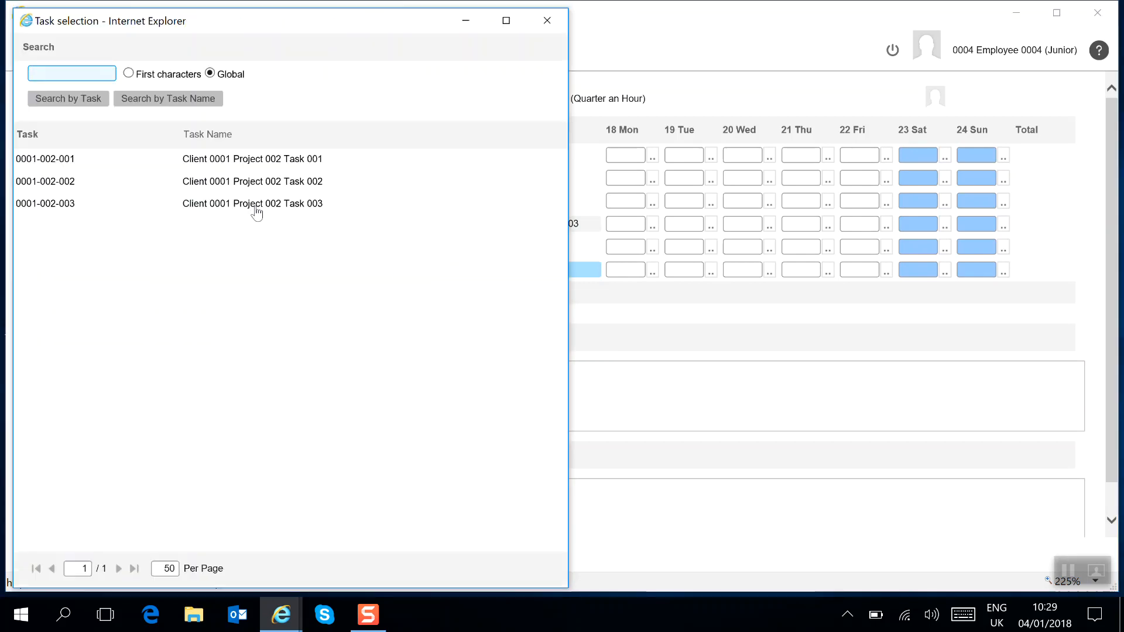
{"action": "left_click", "coordinate": [256, 204]}
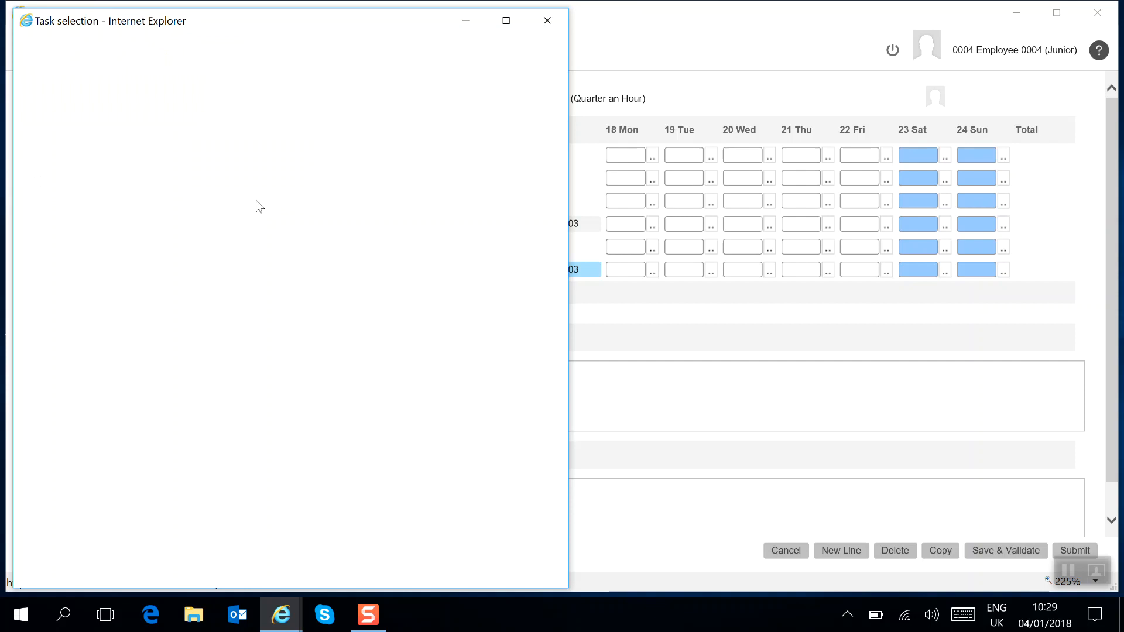
{"action": "left_click", "coordinate": [422, 270]}
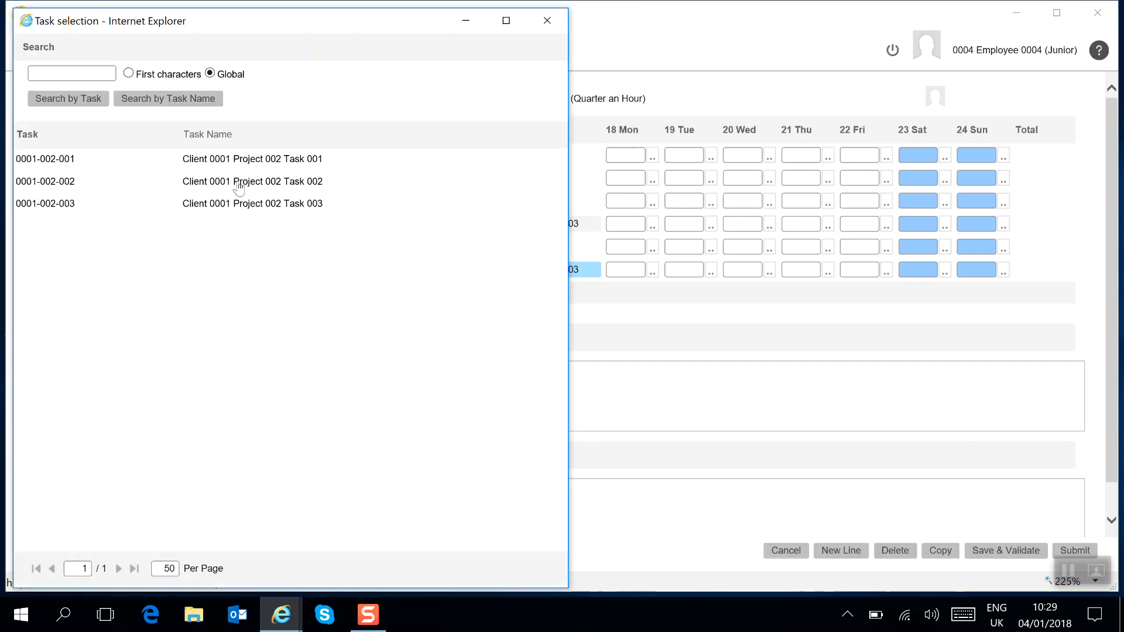
{"action": "left_click", "coordinate": [239, 182]}
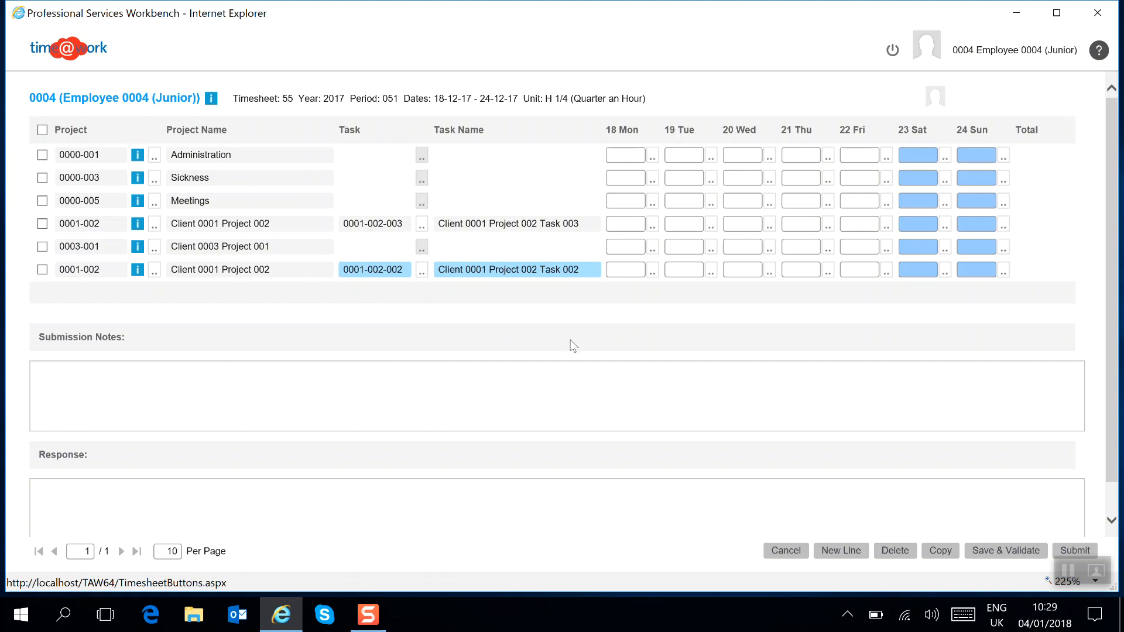
Log Monday hours of 4 for Administration and 3.5 for Task 002, then save, validate and close the timesheet
{"action": "left_click", "coordinate": [624, 154]}
{"action": "type", "text": "4"}
{"action": "left_click", "coordinate": [624, 269]}
{"action": "type", "text": "3.5"}
{"action": "left_click", "coordinate": [1005, 550]}
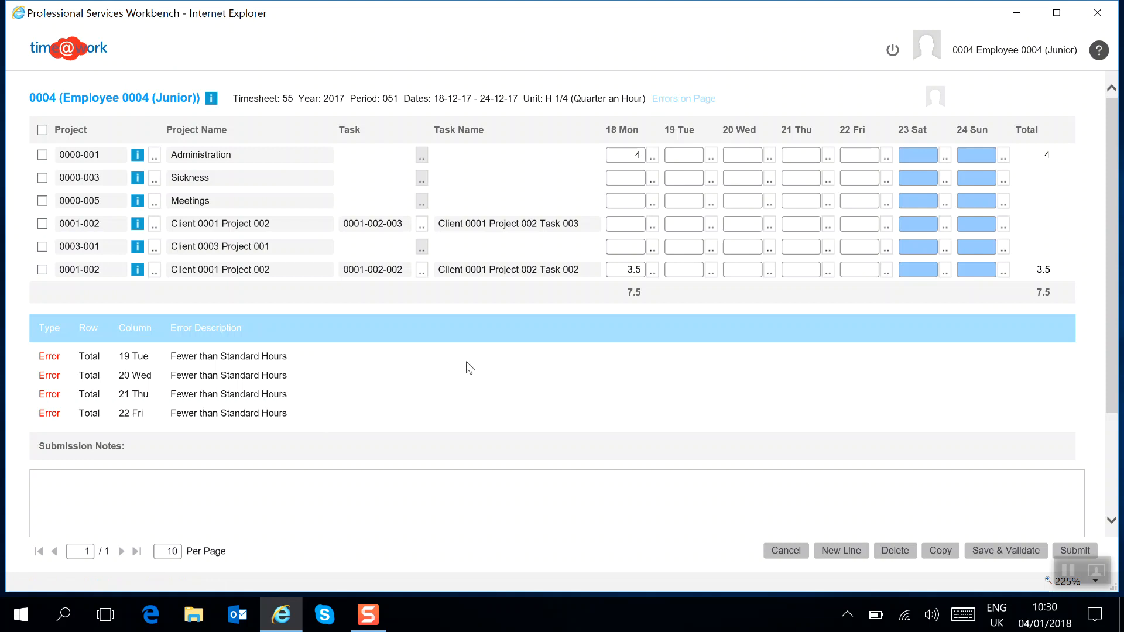
{"action": "left_click", "coordinate": [785, 549]}
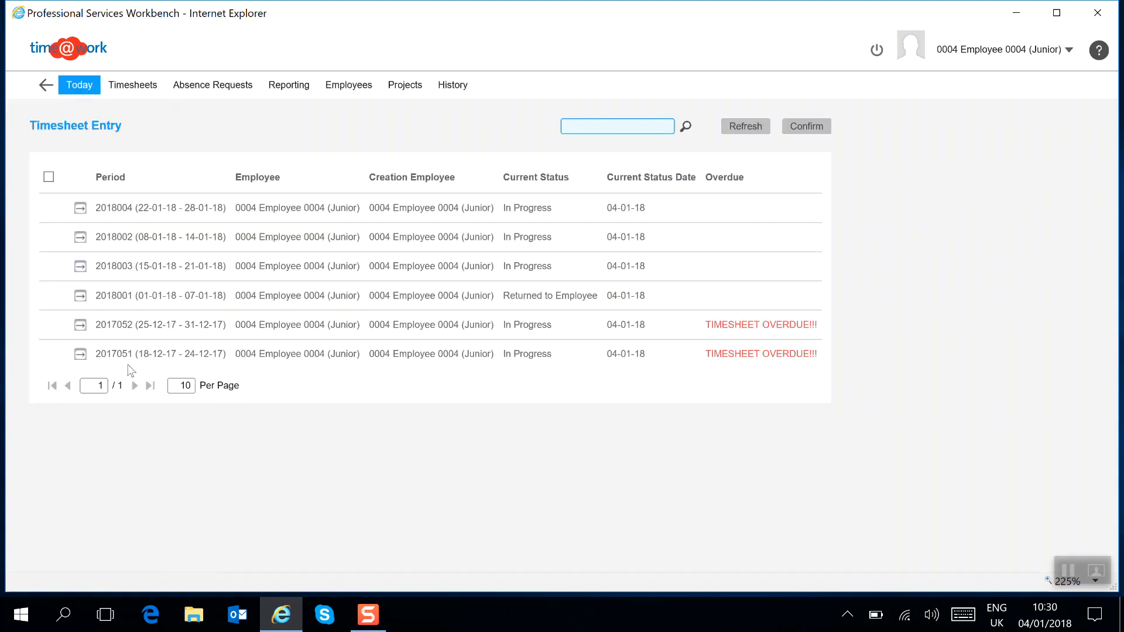
Reopen the 2017051 timesheet and log 9 hours on Tuesday and 1 hour on Saturday for Task 002
{"action": "left_click", "coordinate": [80, 355]}
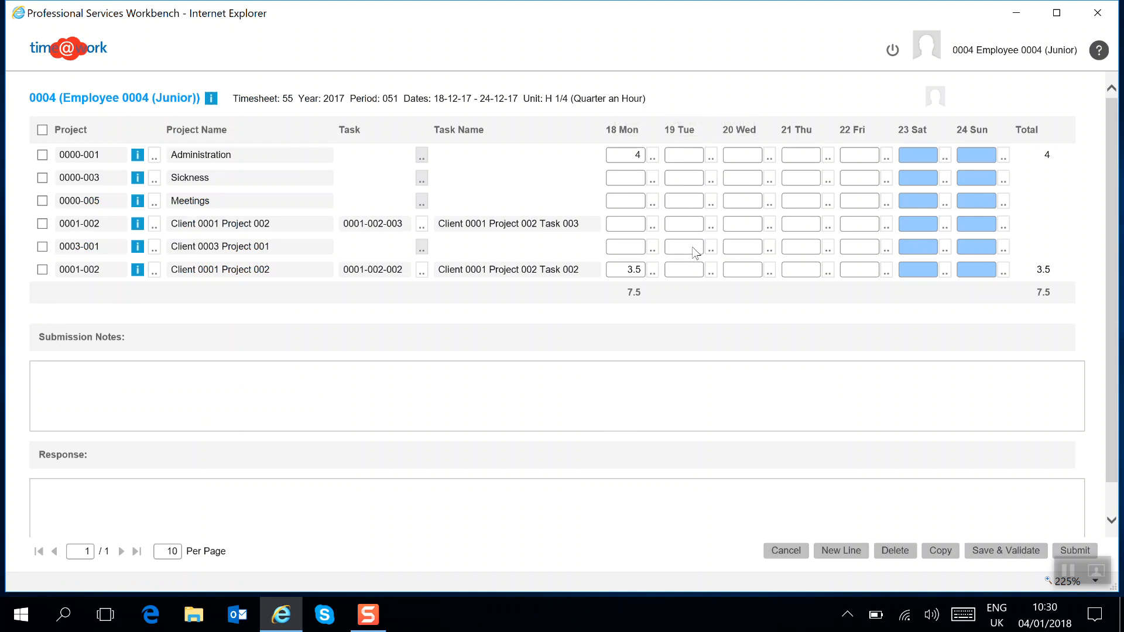
{"action": "left_click", "coordinate": [688, 270]}
{"action": "type", "text": "9"}
{"action": "left_click", "coordinate": [910, 271]}
{"action": "type", "text": "1"}
Add the note "specification work" to Monday's hours on the Task 002 line
{"action": "left_click", "coordinate": [653, 271]}
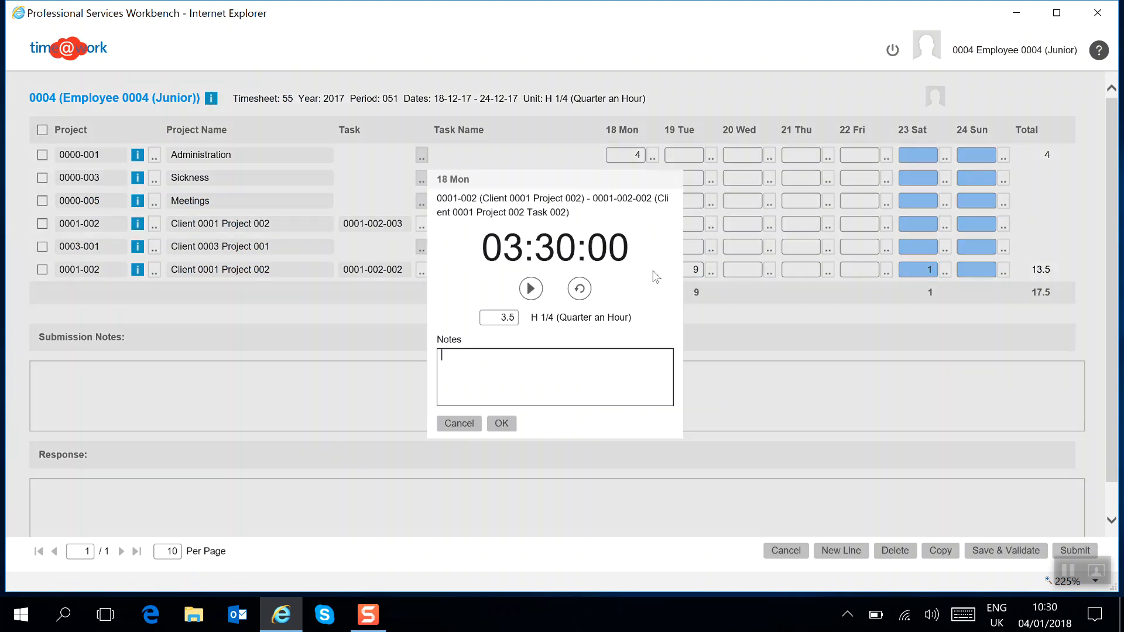
{"action": "type", "text": "specification work"}
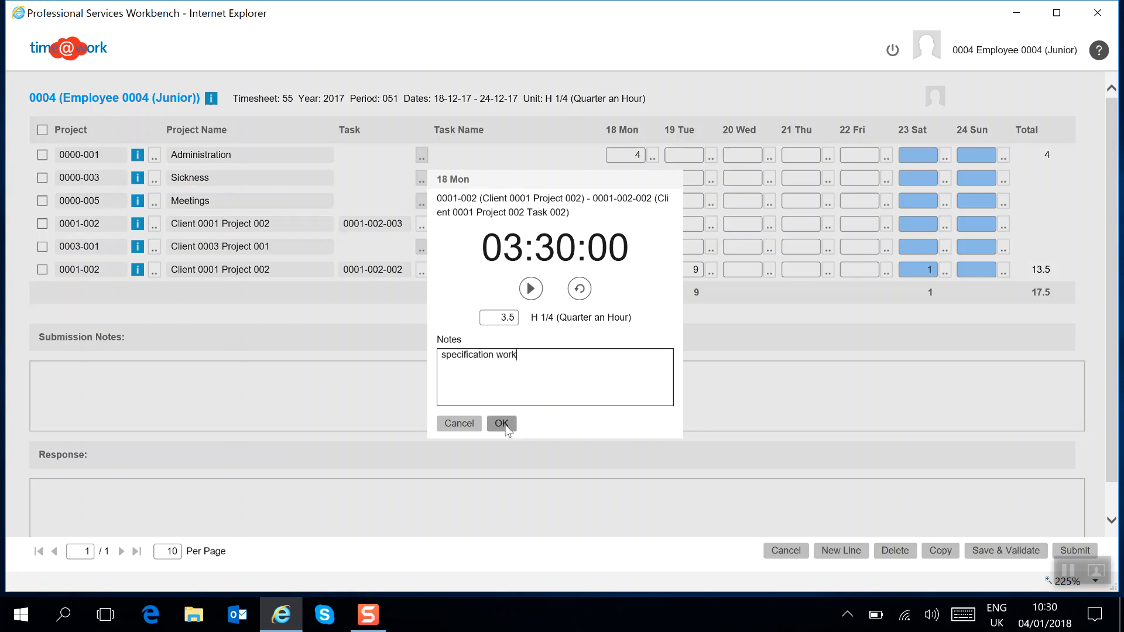
{"action": "left_click", "coordinate": [502, 423]}
{"action": "mouse_move", "coordinate": [654, 275]}
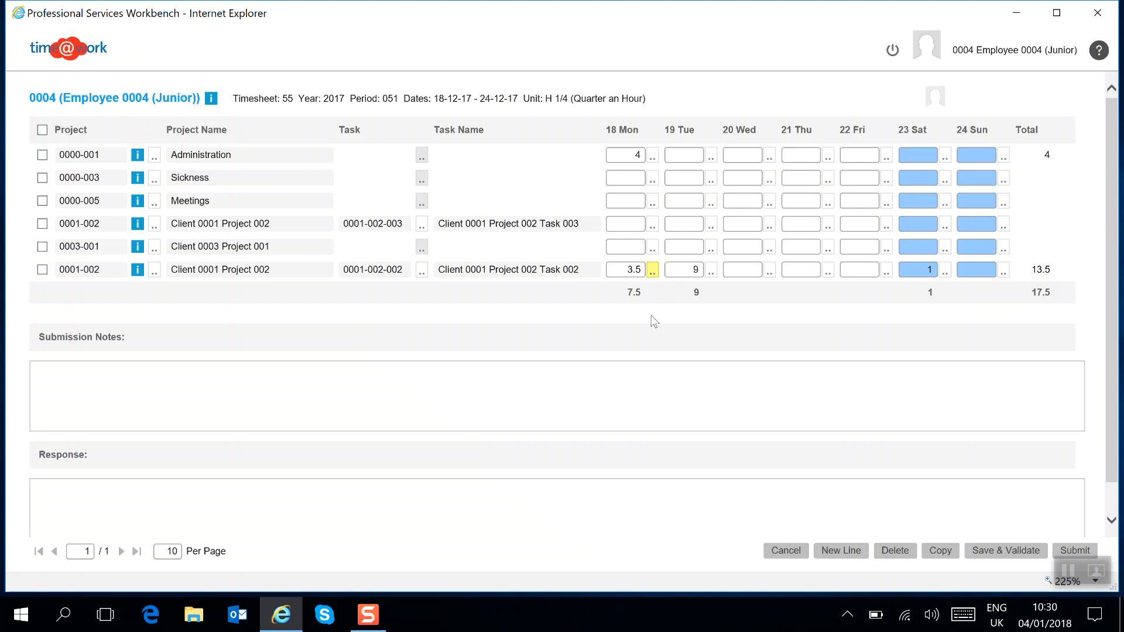
Record 0.25 hours for Tuesday on the Task 003 line using the built-in timer
{"action": "left_click", "coordinate": [711, 228]}
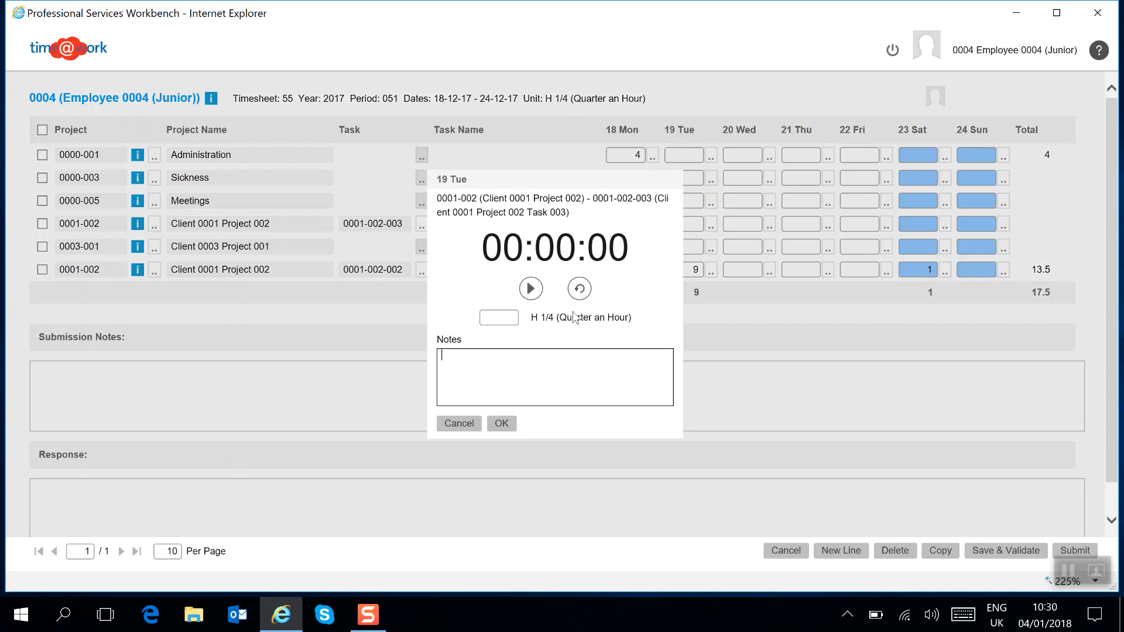
{"action": "left_click", "coordinate": [531, 288]}
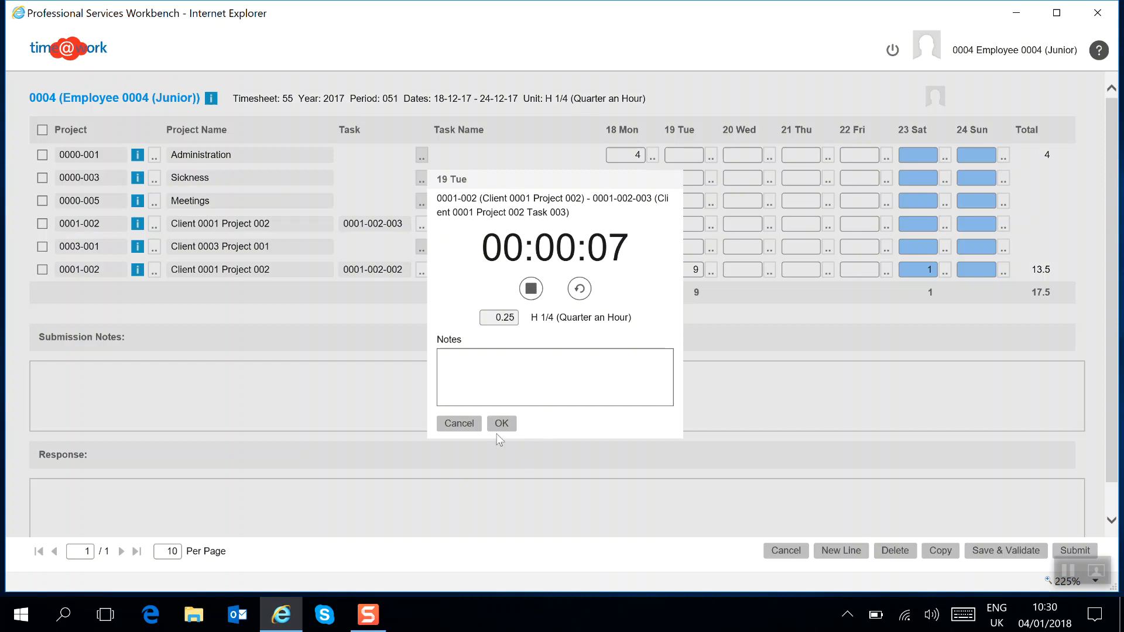
{"action": "left_click", "coordinate": [454, 363]}
{"action": "left_click", "coordinate": [502, 423]}
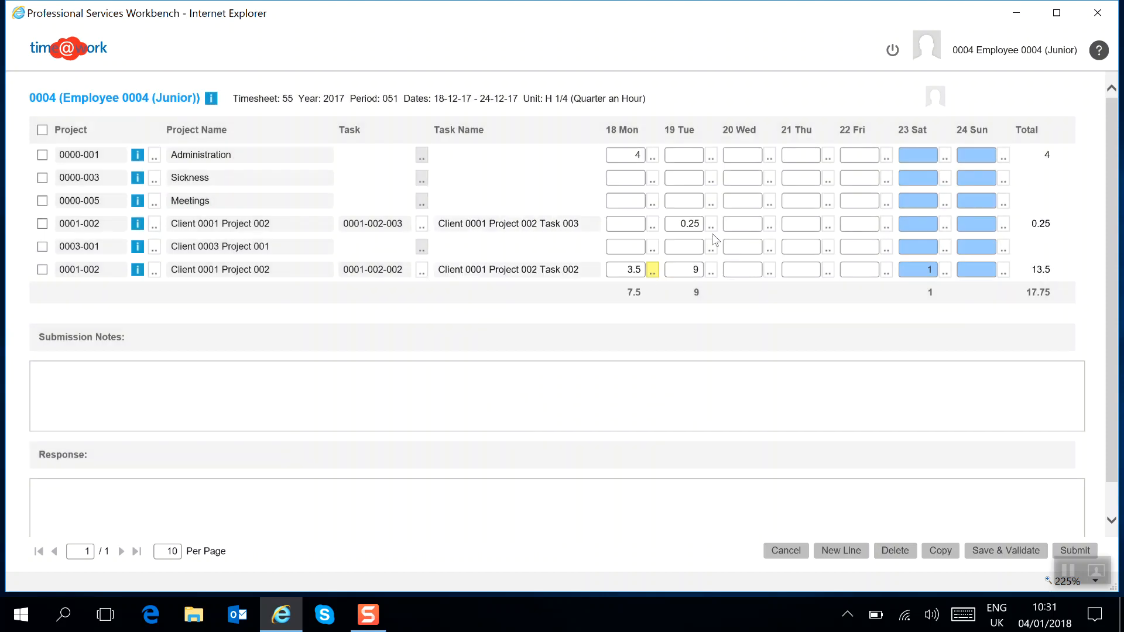
Try to enter 1.1 hours for Tuesday on the Task 003 line, and set the entry back to 0.25
{"action": "left_click", "coordinate": [680, 224]}
{"action": "type", "text": "1.1"}
{"action": "left_click", "coordinate": [746, 226]}
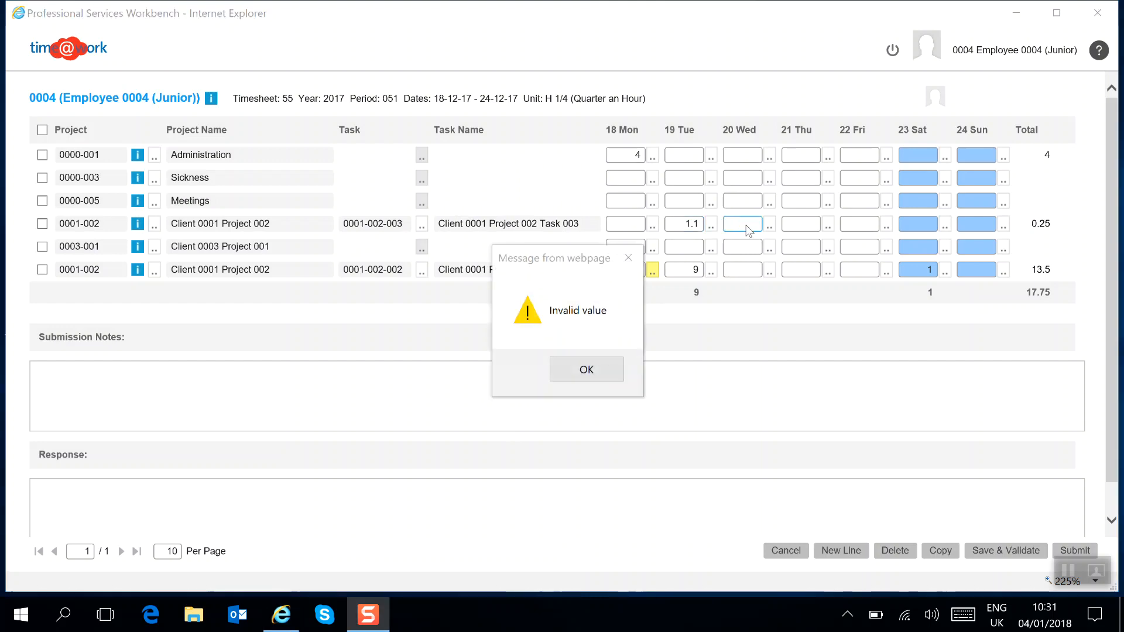
{"action": "left_click", "coordinate": [594, 368]}
{"action": "left_click", "coordinate": [683, 224]}
{"action": "type", "text": "0.25"}
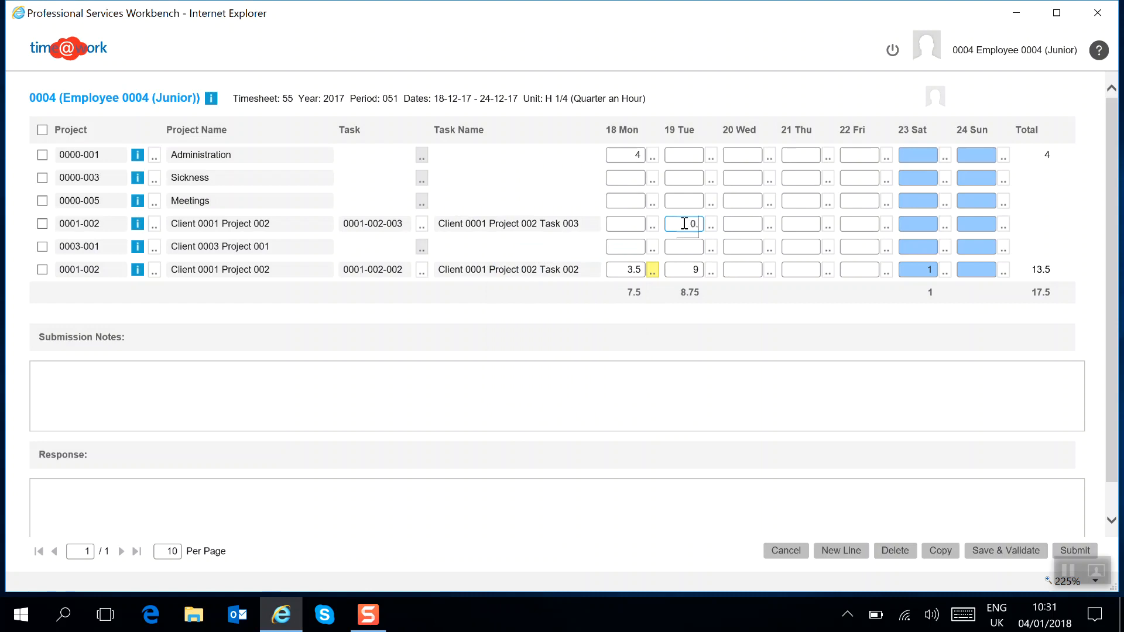
Log 8 hours each for Wednesday, Thursday and Friday on the Task 003 line, then validate and submit the timesheet
{"action": "left_click", "coordinate": [738, 224]}
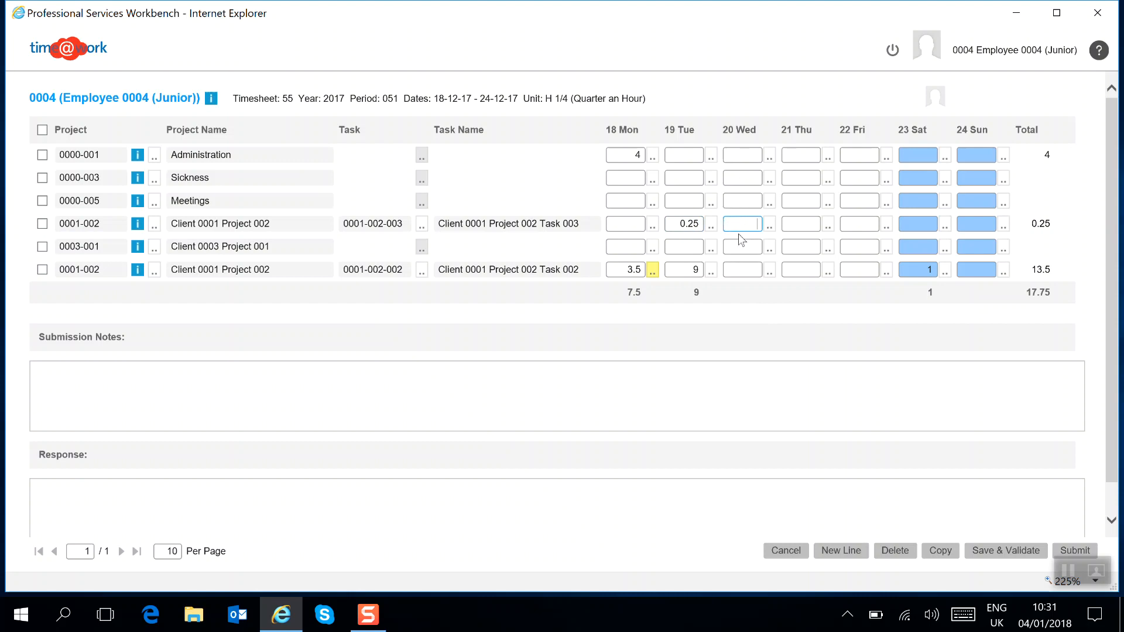
{"action": "key", "text": "Tab"}
{"action": "type", "text": "8"}
{"action": "key", "text": "Tab"}
{"action": "type", "text": "8"}
{"action": "key", "text": "Tab"}
{"action": "left_click", "coordinate": [1006, 550]}
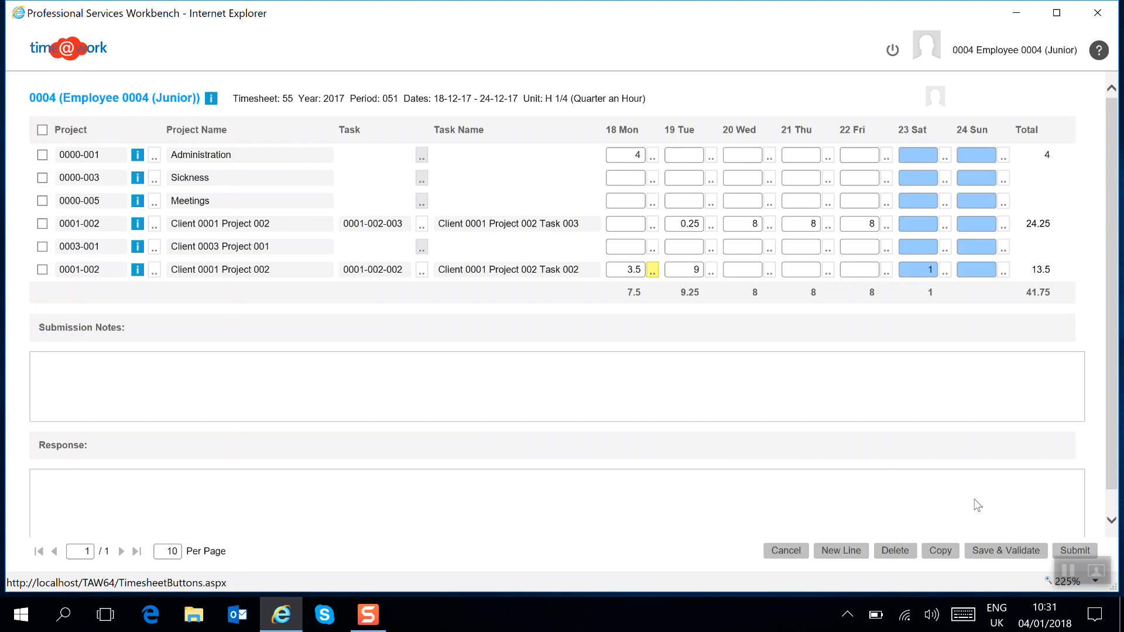
{"action": "left_click", "coordinate": [1078, 549]}
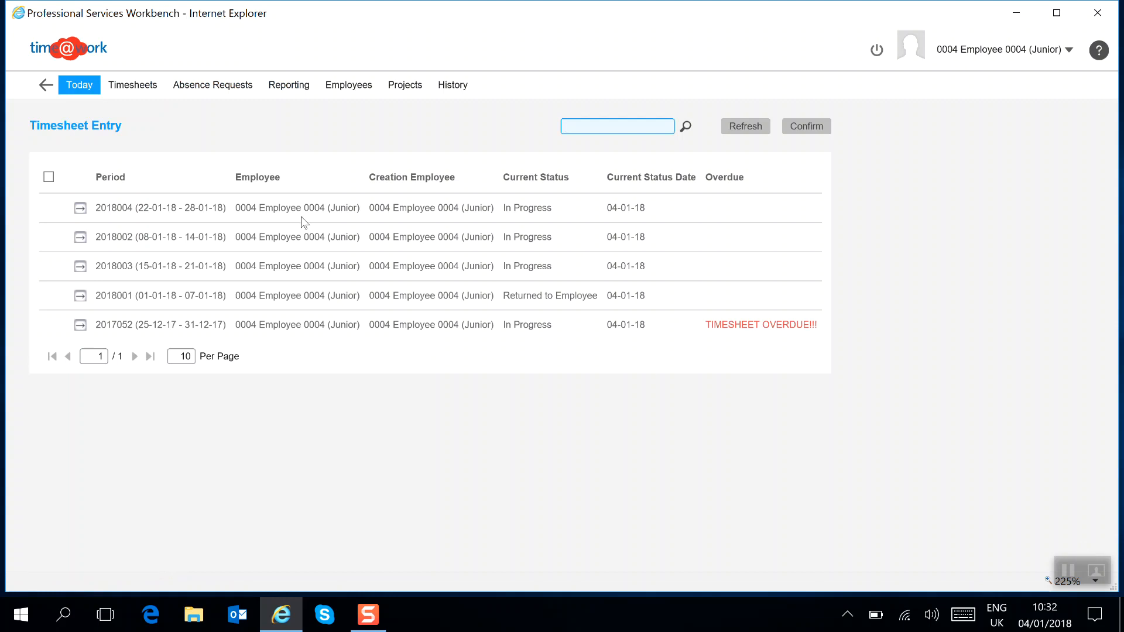
{"action": "left_click", "coordinate": [78, 88]}
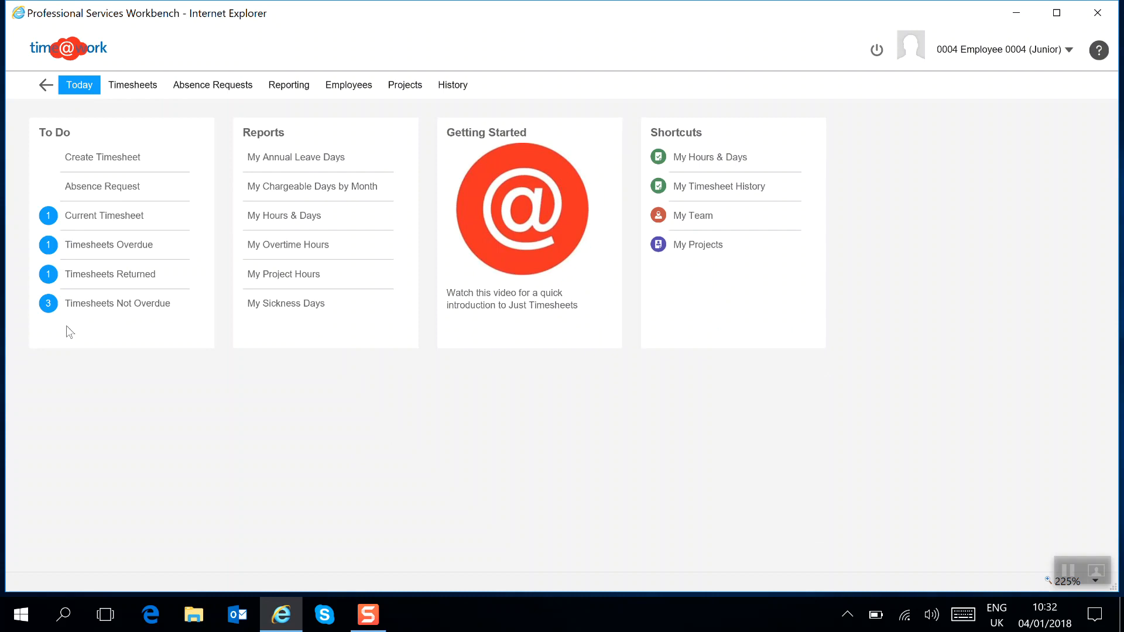
{"action": "left_click", "coordinate": [73, 280]}
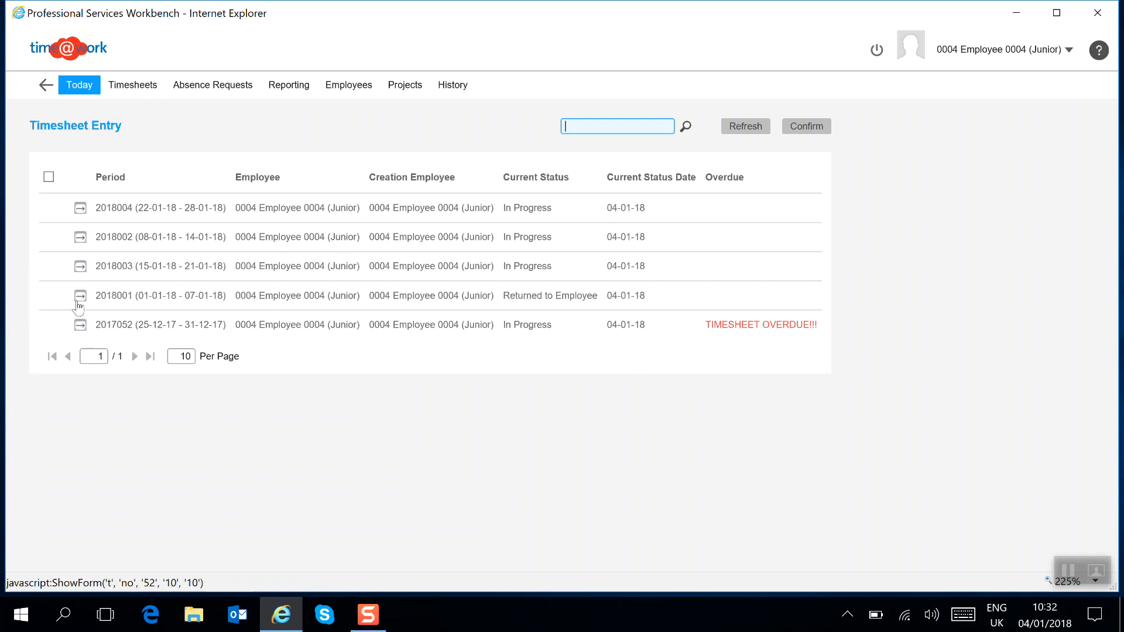
{"action": "left_click", "coordinate": [79, 302]}
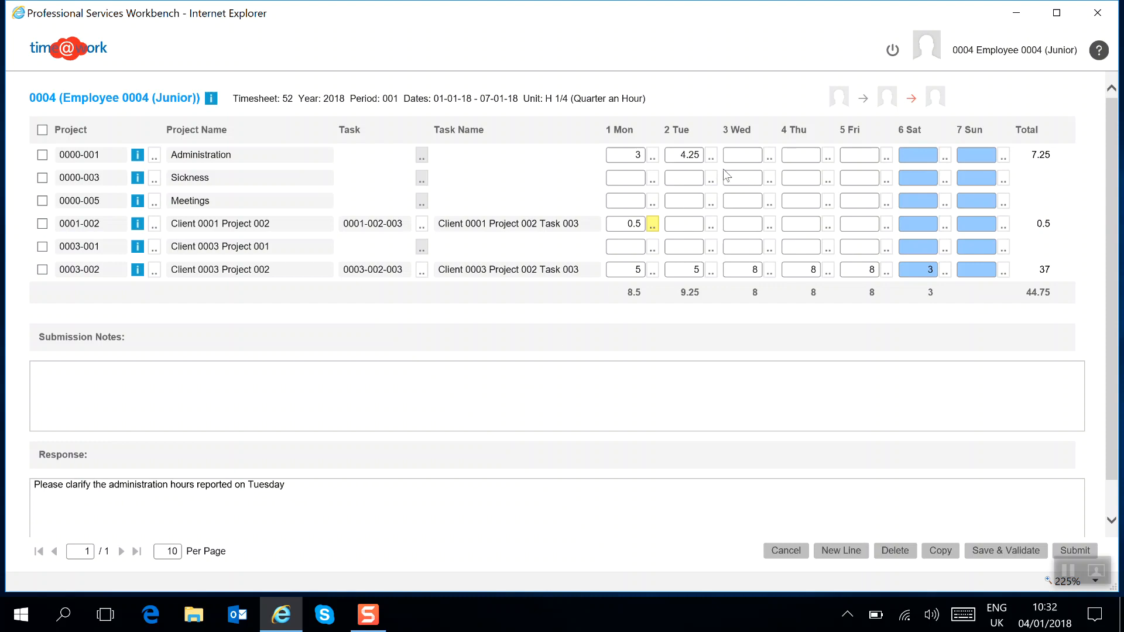
Add the note "filling timesheets" to Tuesday's hours on the Administration line and resubmit the timesheet
{"action": "left_click", "coordinate": [711, 157]}
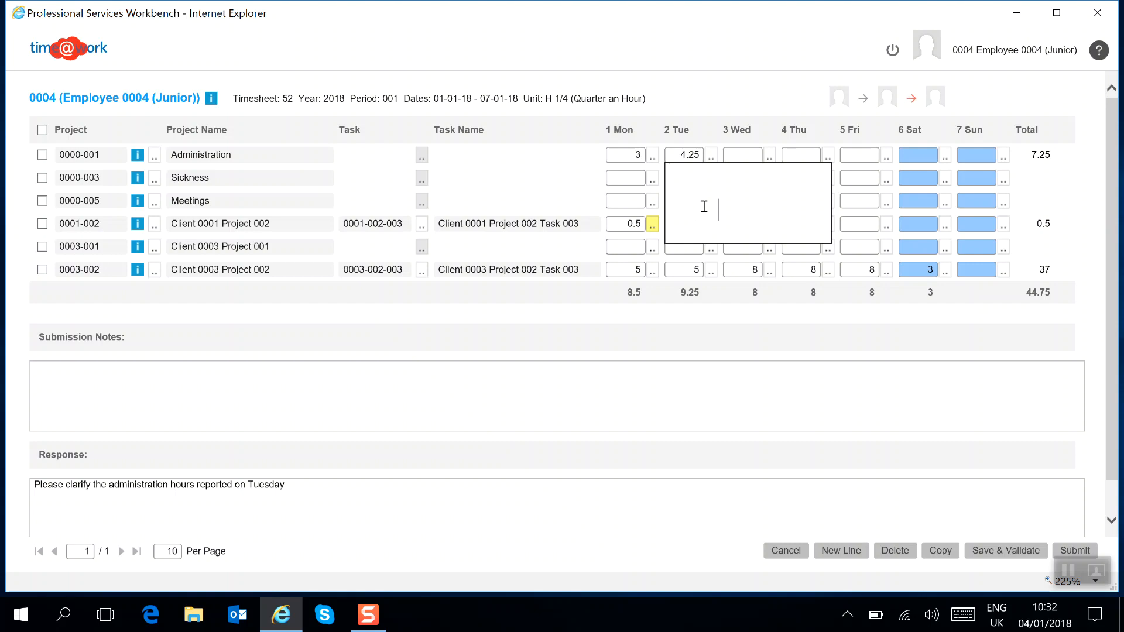
{"action": "type", "text": "filling timesheets"}
{"action": "left_click", "coordinate": [712, 157]}
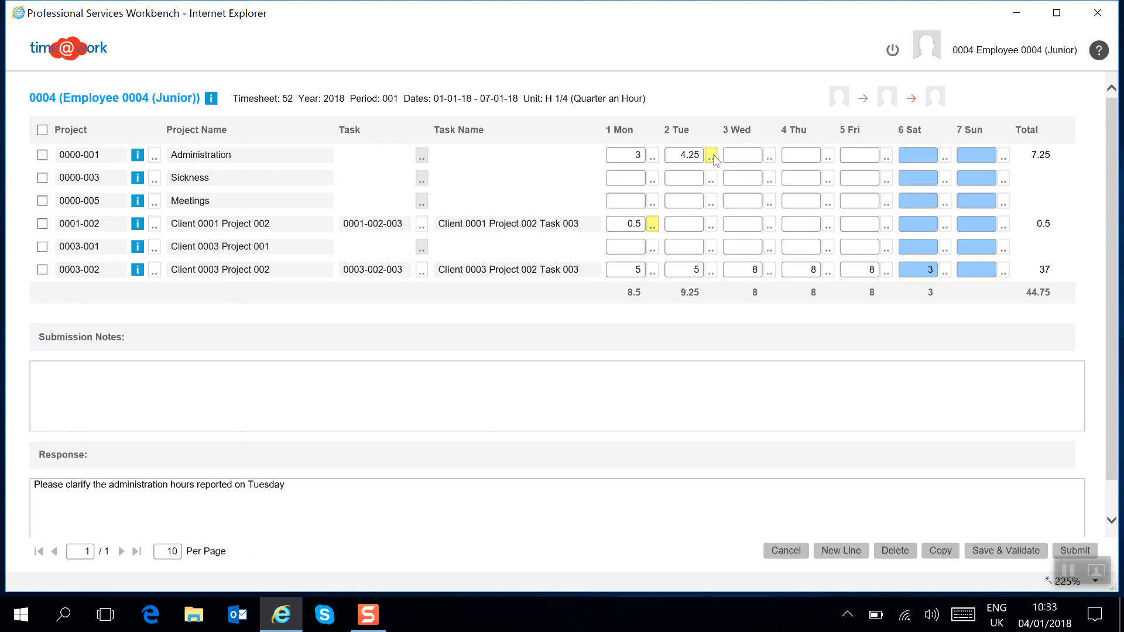
{"action": "left_click", "coordinate": [1075, 551]}
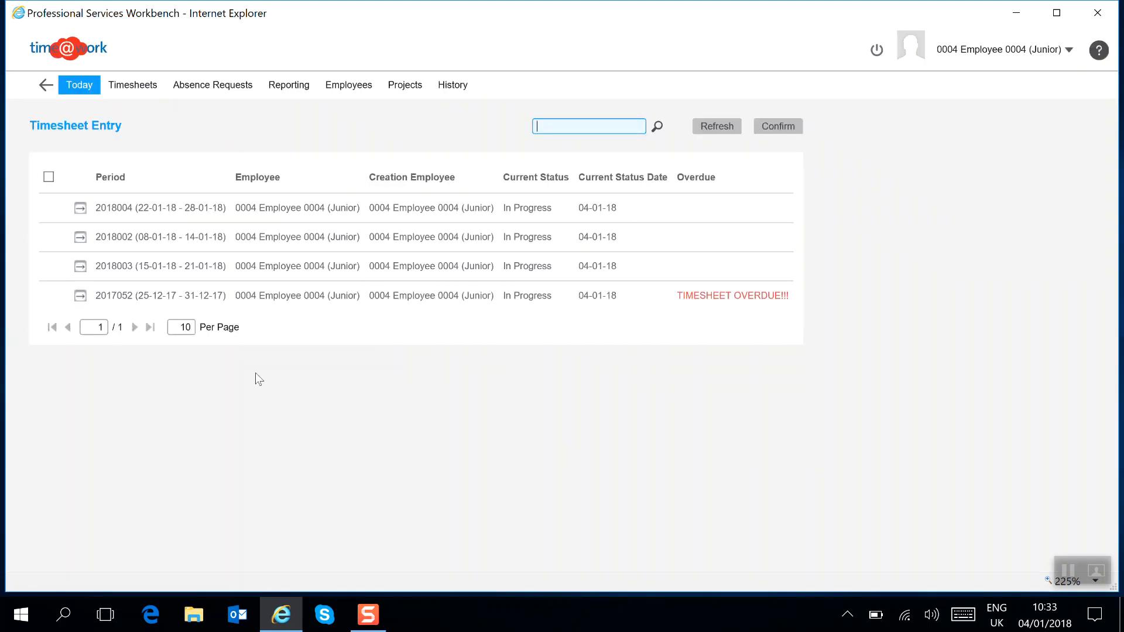
Set the Number of Previous Projects to 10 in the employee's personal details, update them and close the details
{"action": "left_click", "coordinate": [75, 88]}
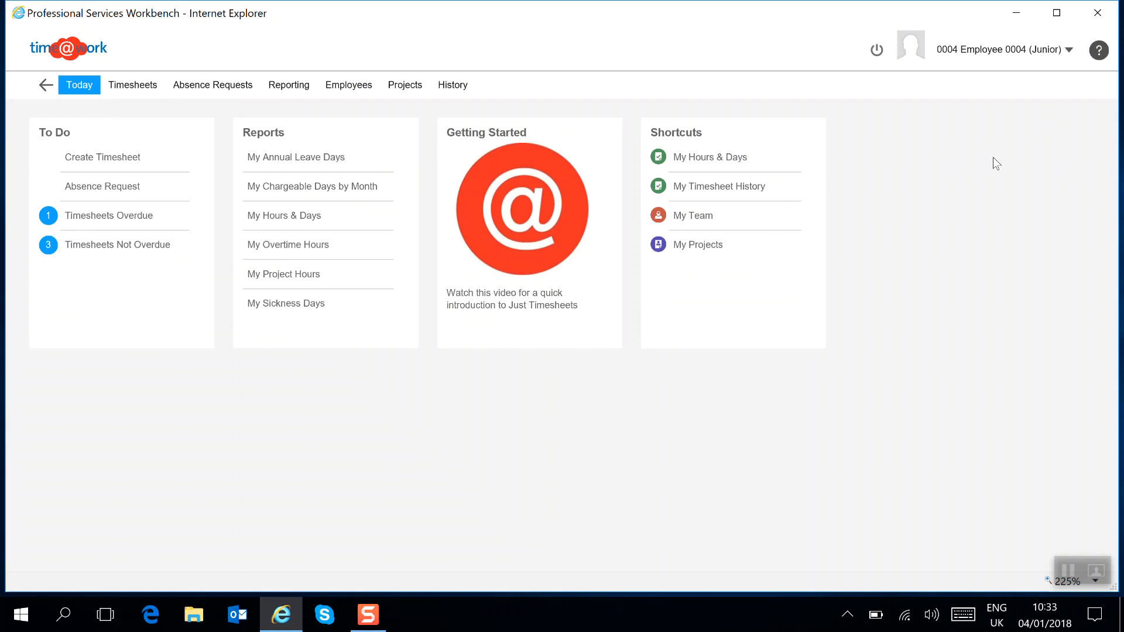
{"action": "left_click", "coordinate": [1068, 51]}
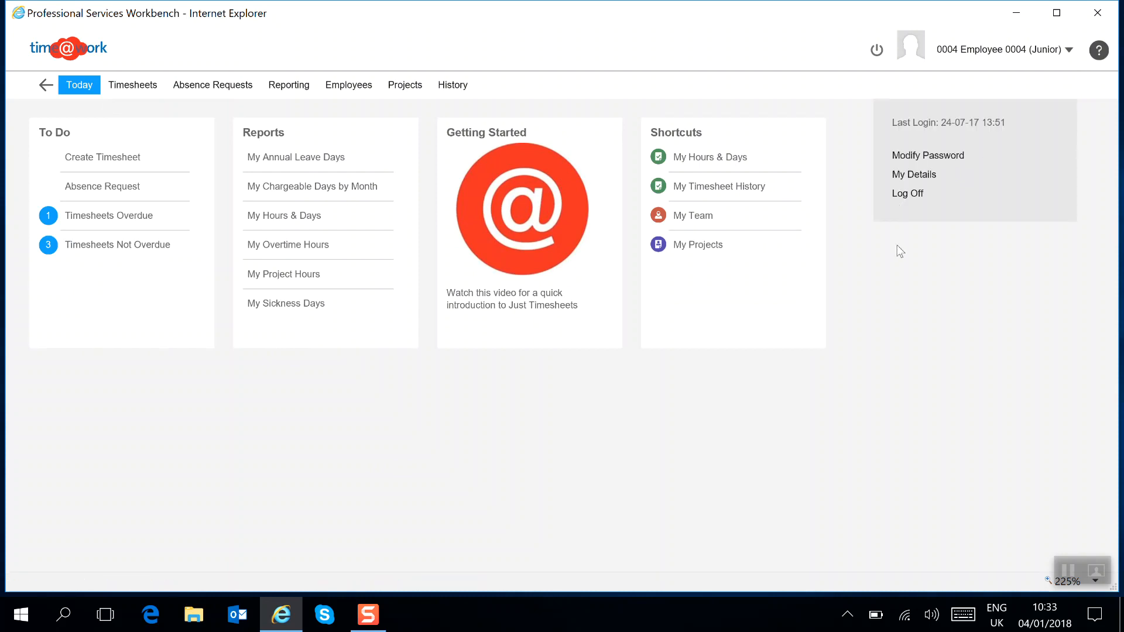
{"action": "left_click", "coordinate": [916, 183]}
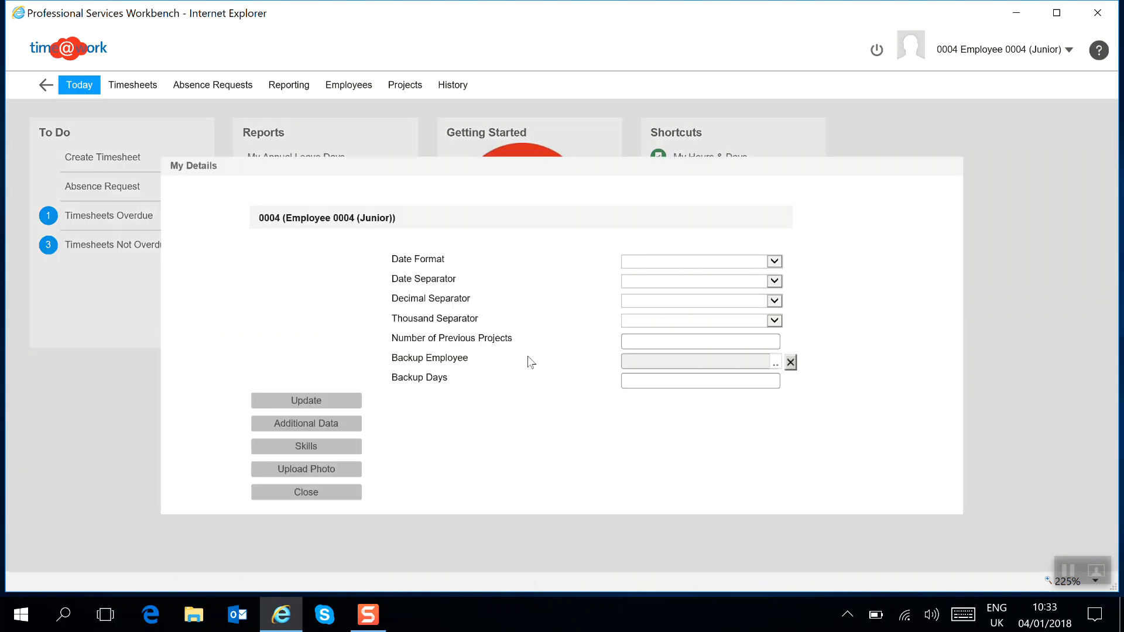
{"action": "left_click", "coordinate": [677, 343]}
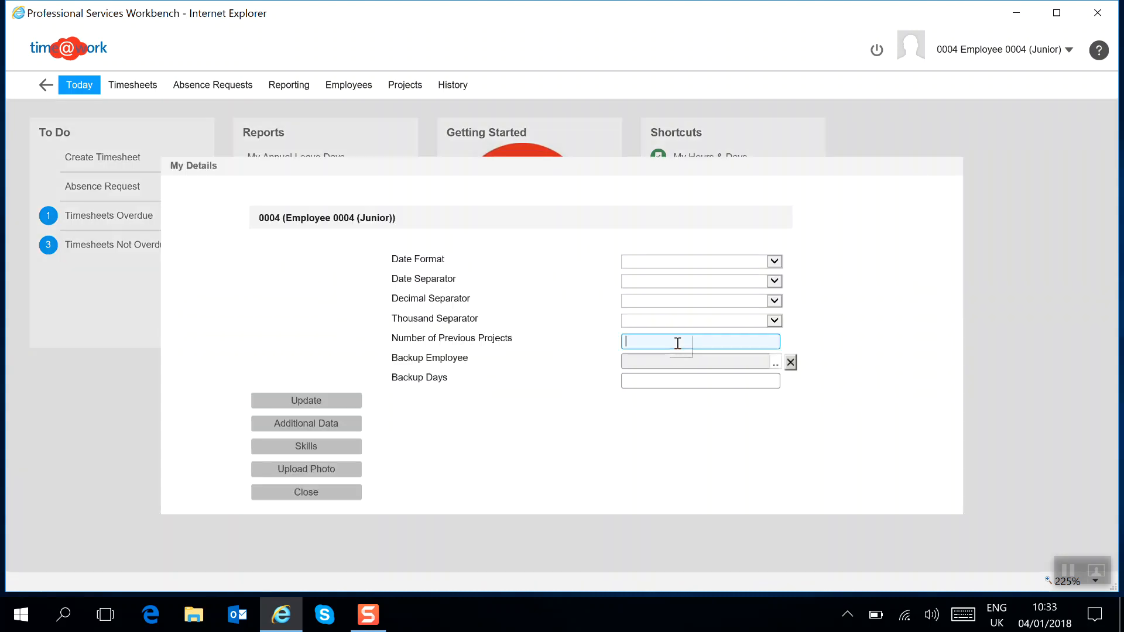
{"action": "type", "text": "10"}
{"action": "left_click", "coordinate": [315, 399]}
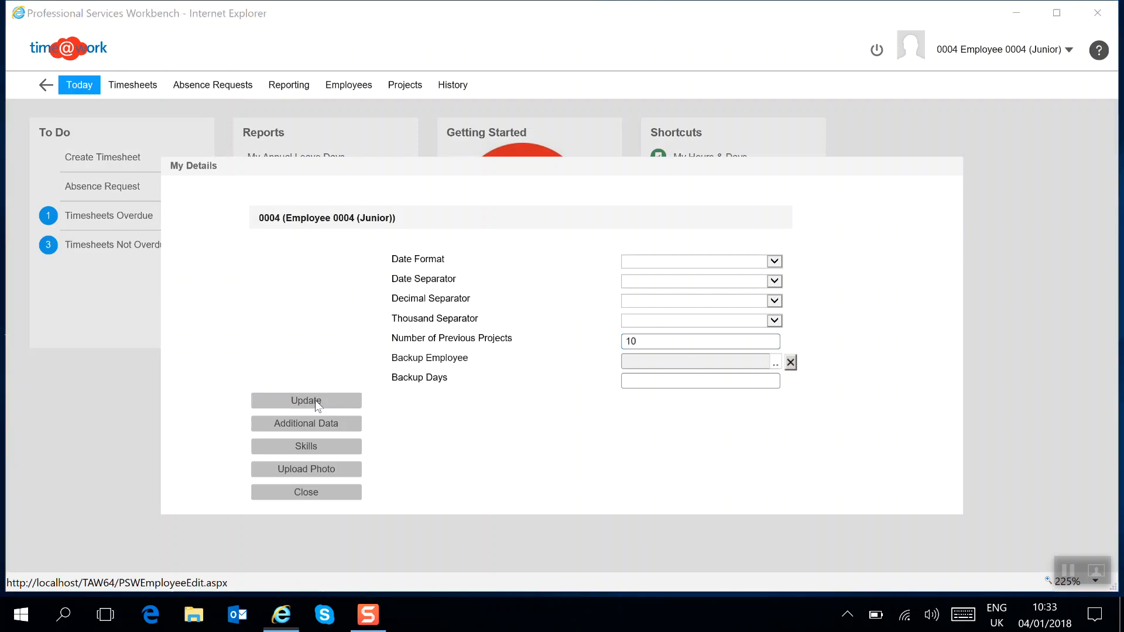
{"action": "left_click", "coordinate": [646, 370]}
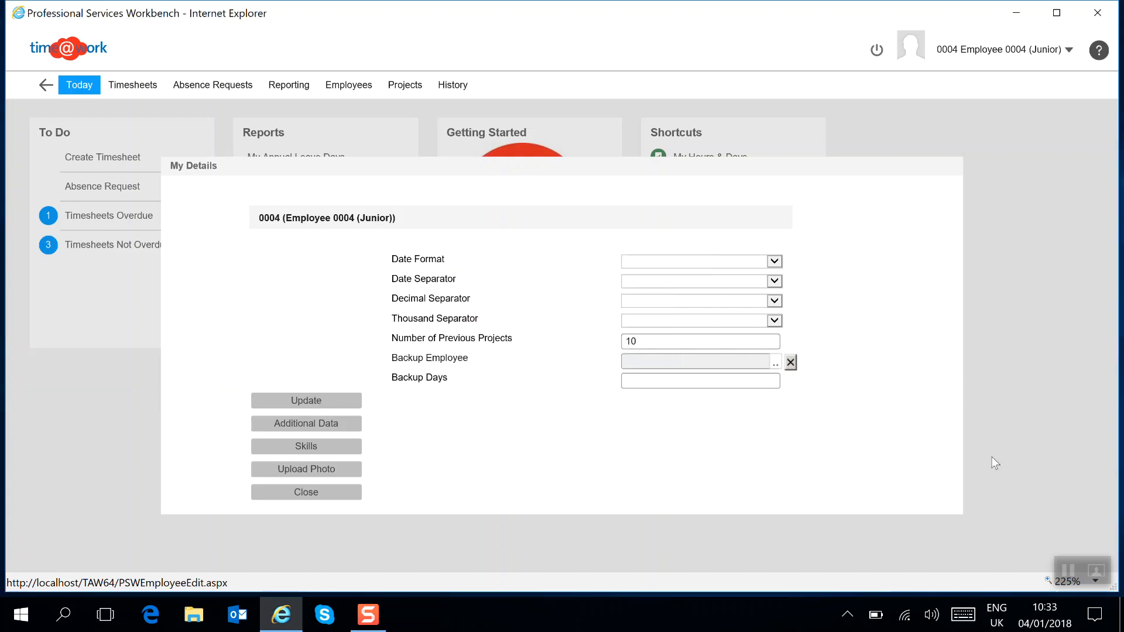
{"action": "left_click", "coordinate": [329, 493]}
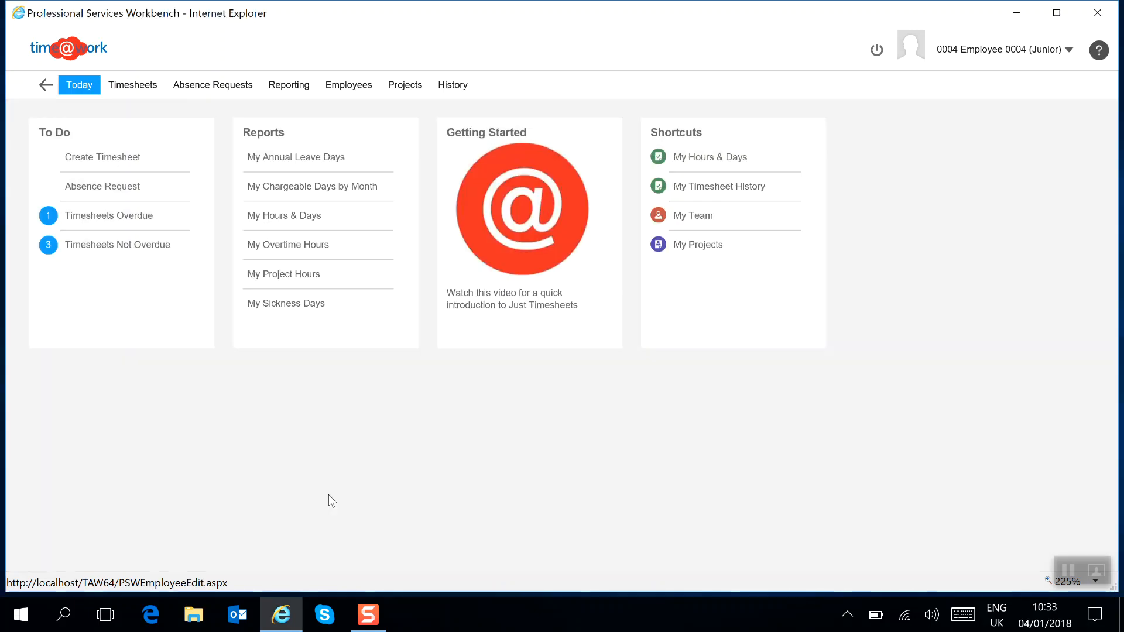